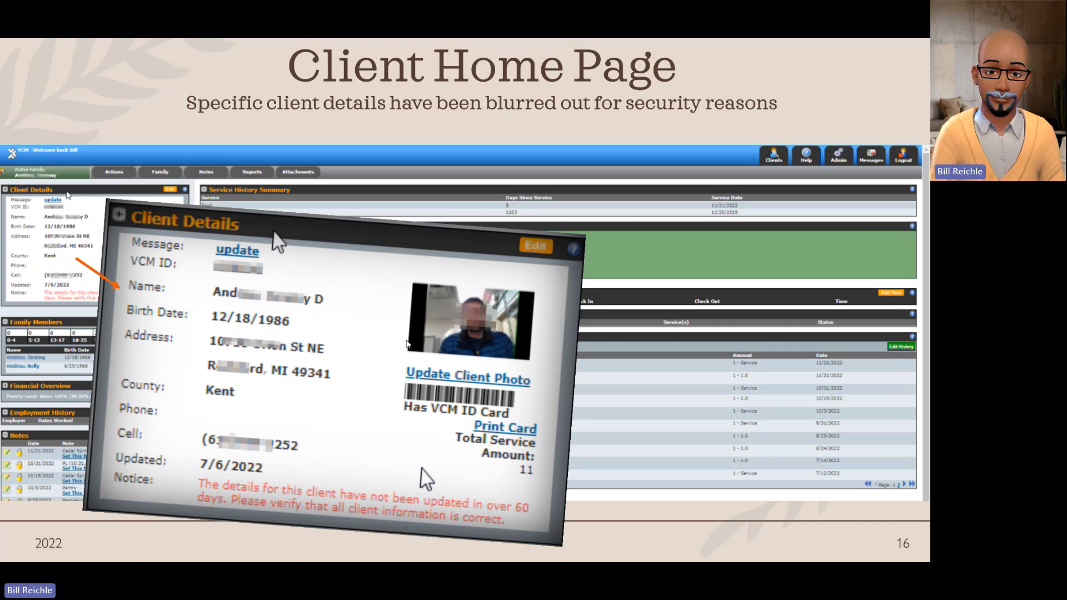
- Exit the slide show to return to editing slide 16, 'Client Home Page'
{"action": "key", "text": "Escape"}
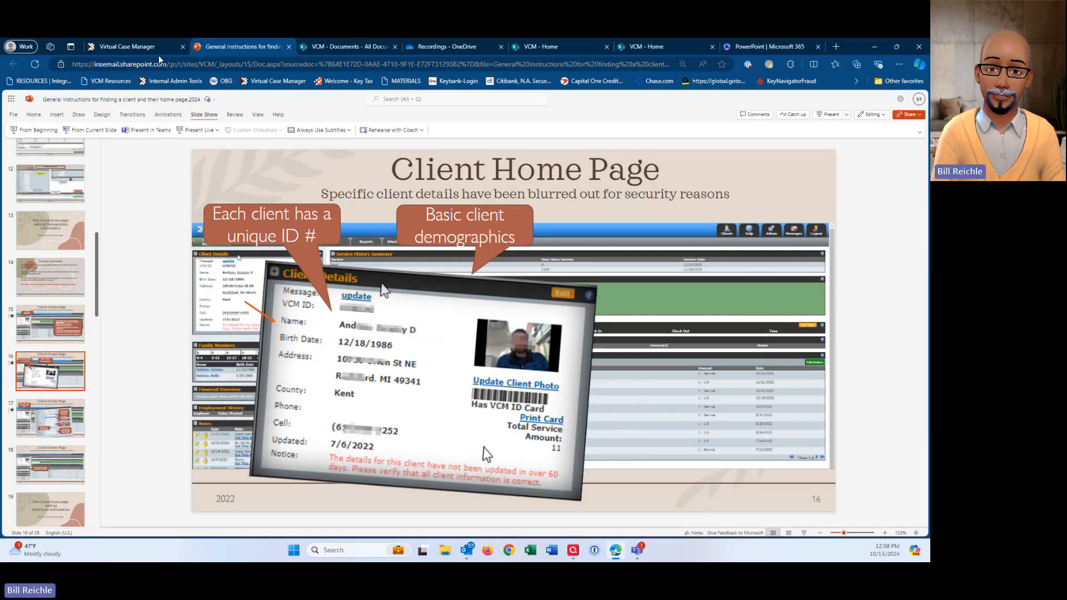
- Save the Red client message 'Bring in a utility bill for verification', correcting 'utility'
{"action": "left_click", "coordinate": [120, 49]}
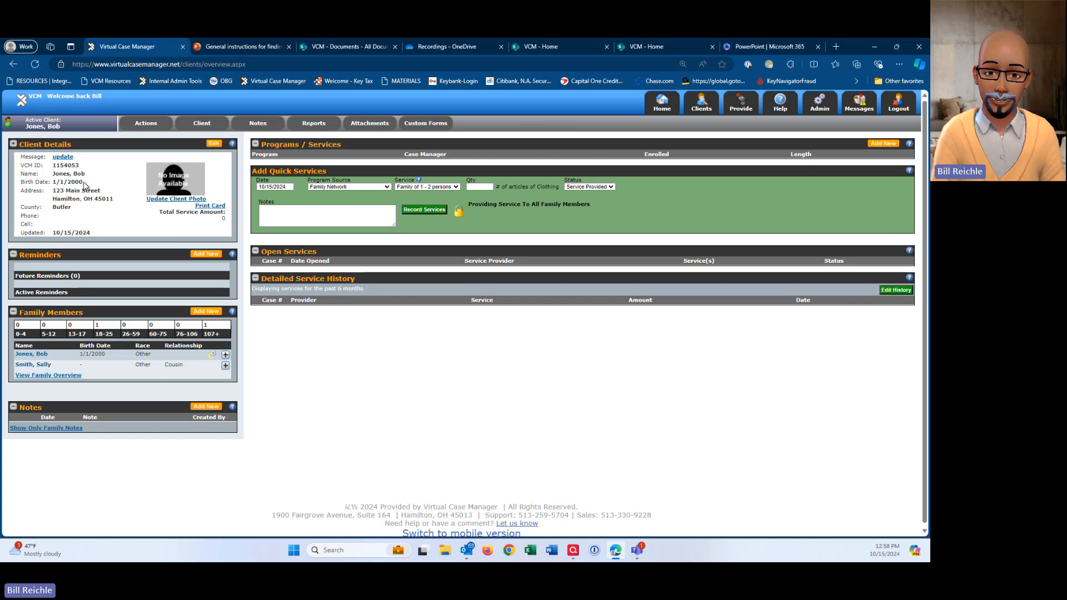
{"action": "left_click", "coordinate": [63, 158]}
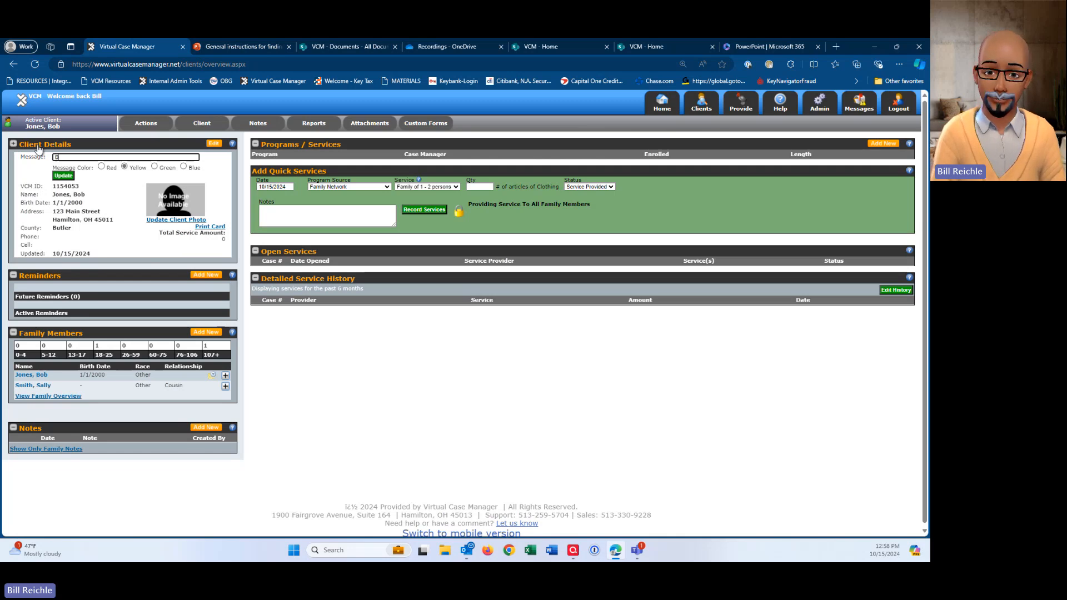
{"action": "type", "text": "Bring in a "}
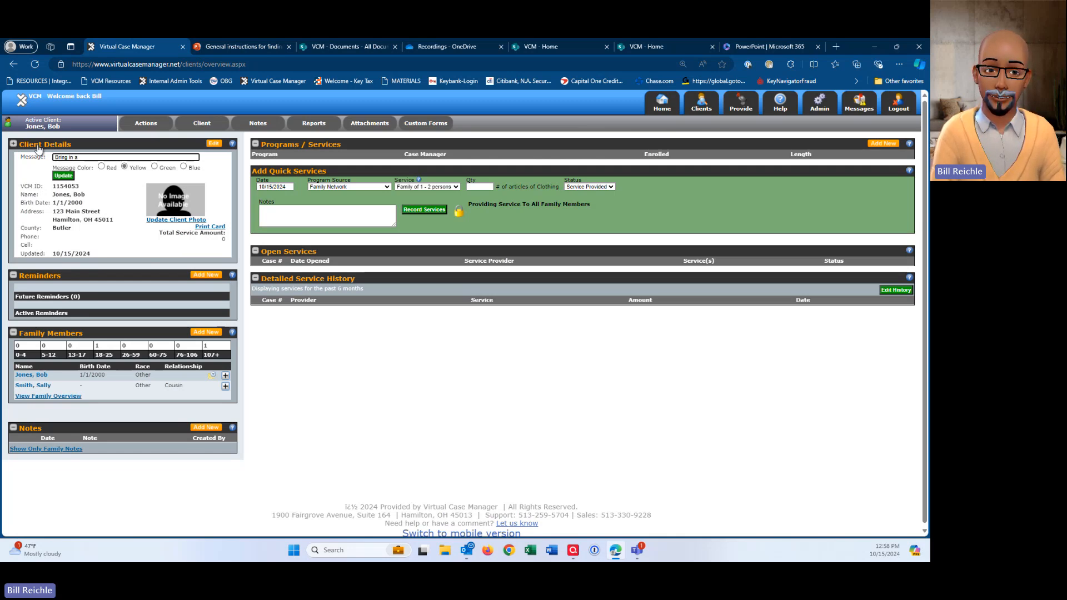
{"action": "type", "text": "utili"}
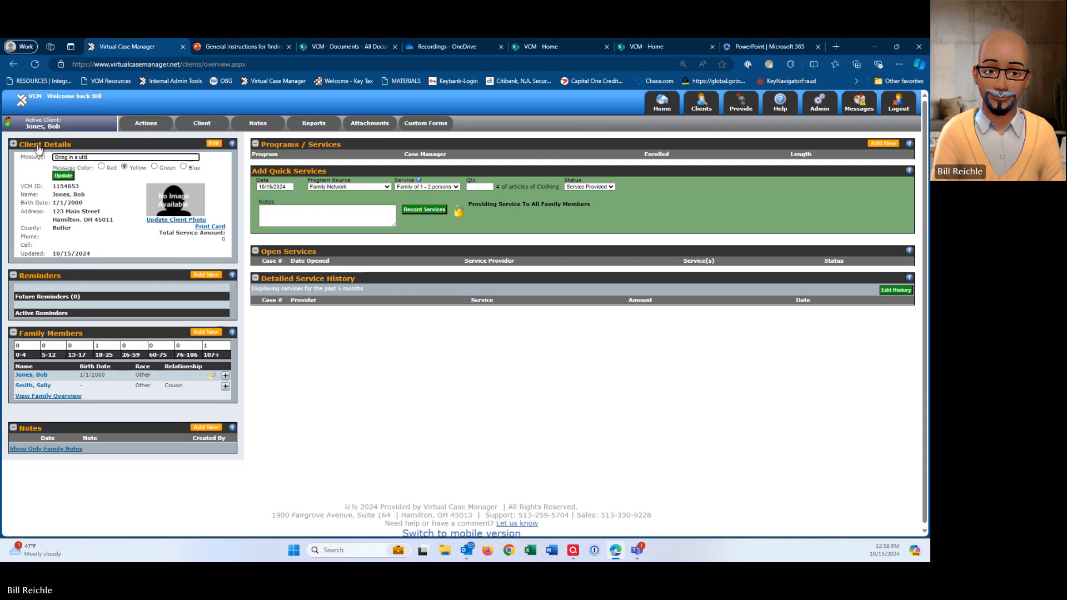
{"action": "type", "text": "ty"}
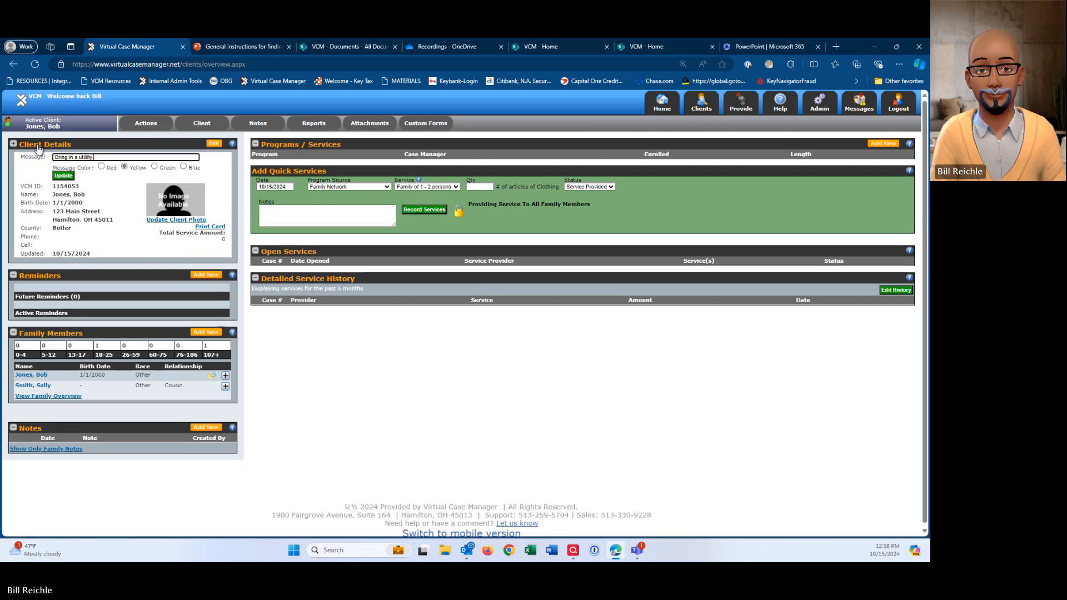
{"action": "type", "text": " bill for verif"}
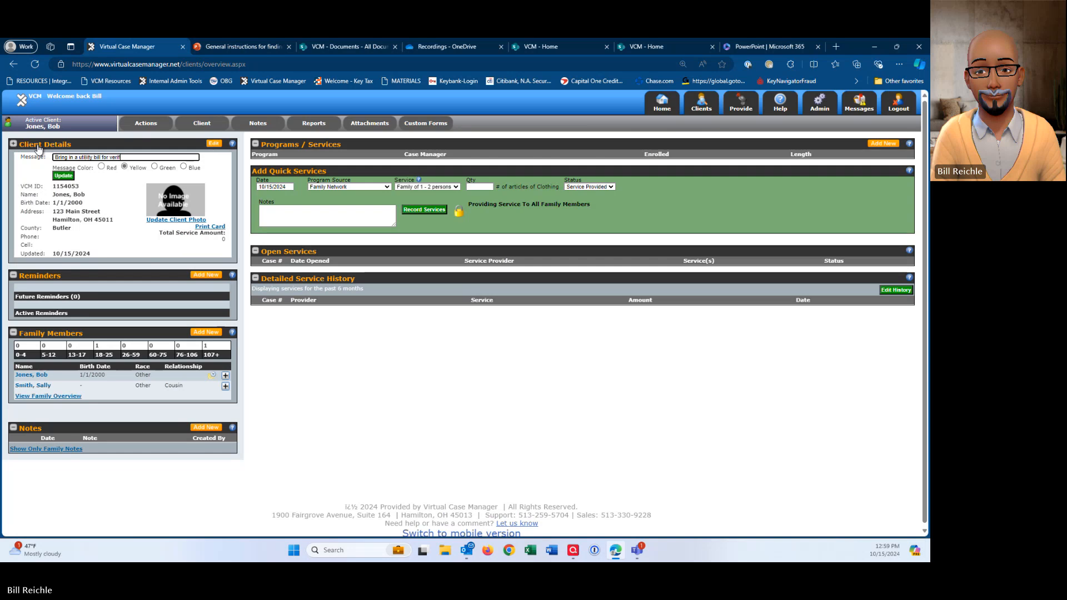
{"action": "type", "text": "ication"}
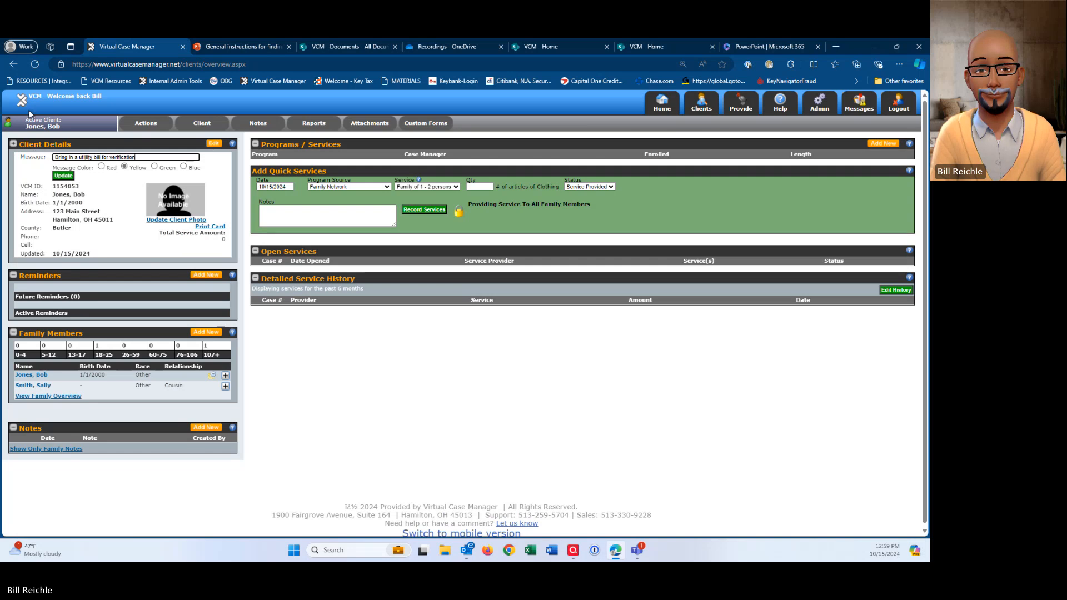
{"action": "right_click", "coordinate": [82, 158]}
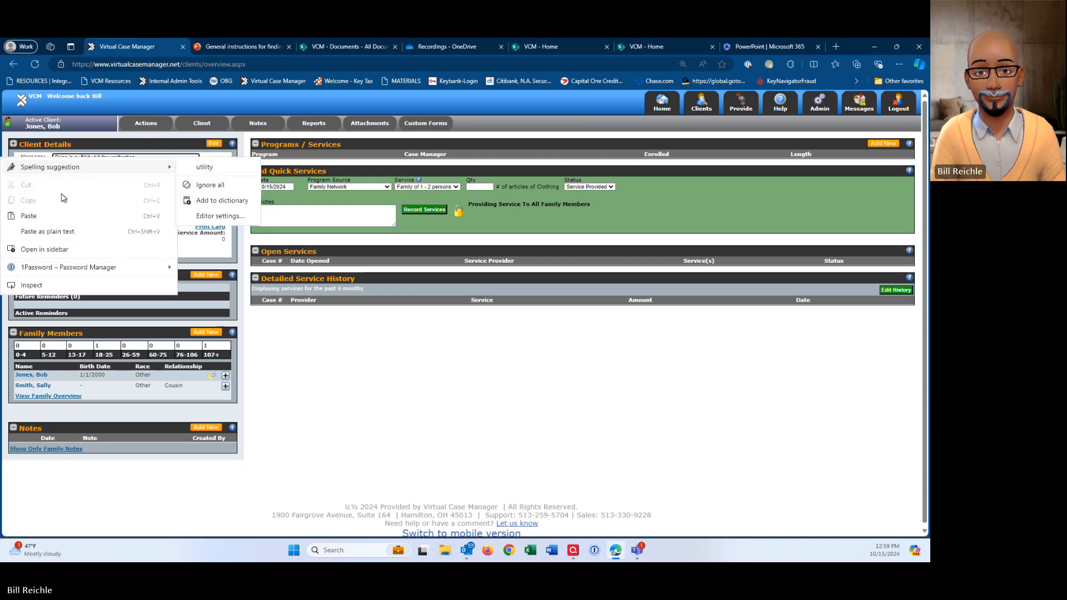
{"action": "left_click", "coordinate": [210, 168]}
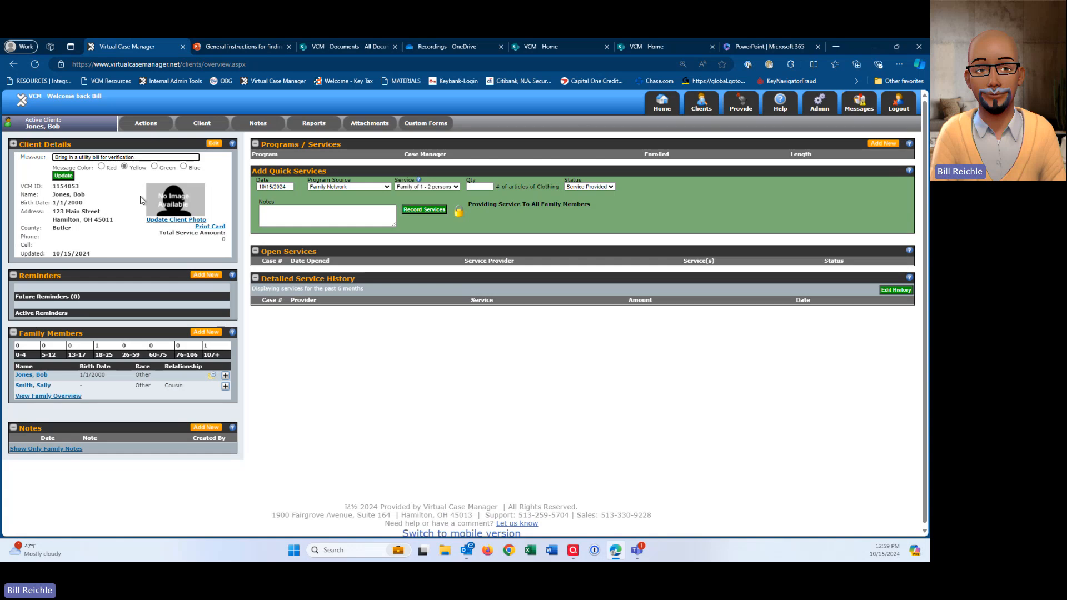
{"action": "left_click", "coordinate": [100, 168]}
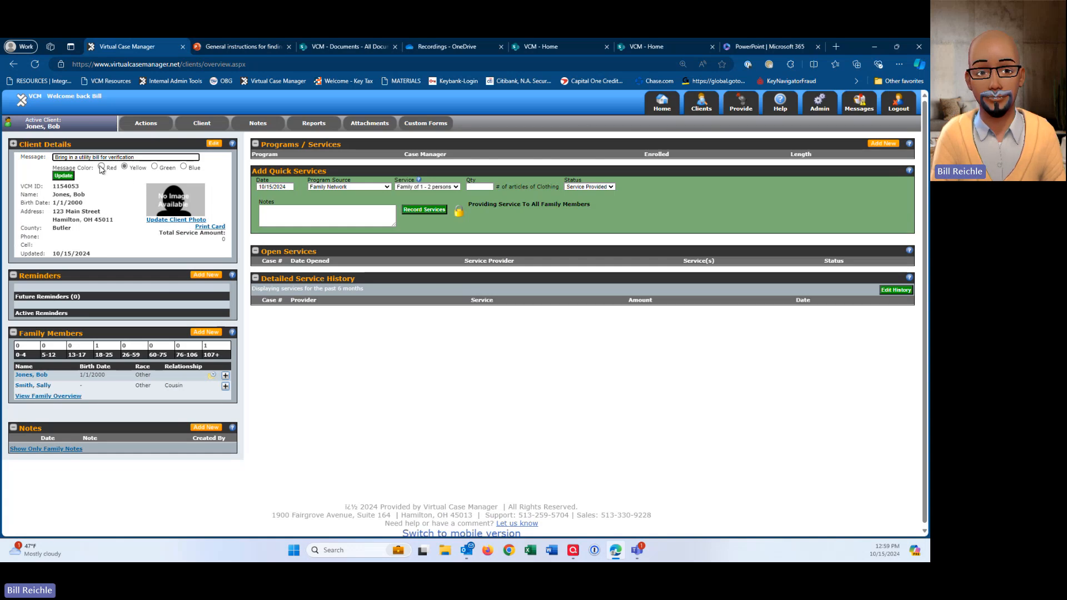
{"action": "left_click", "coordinate": [64, 177]}
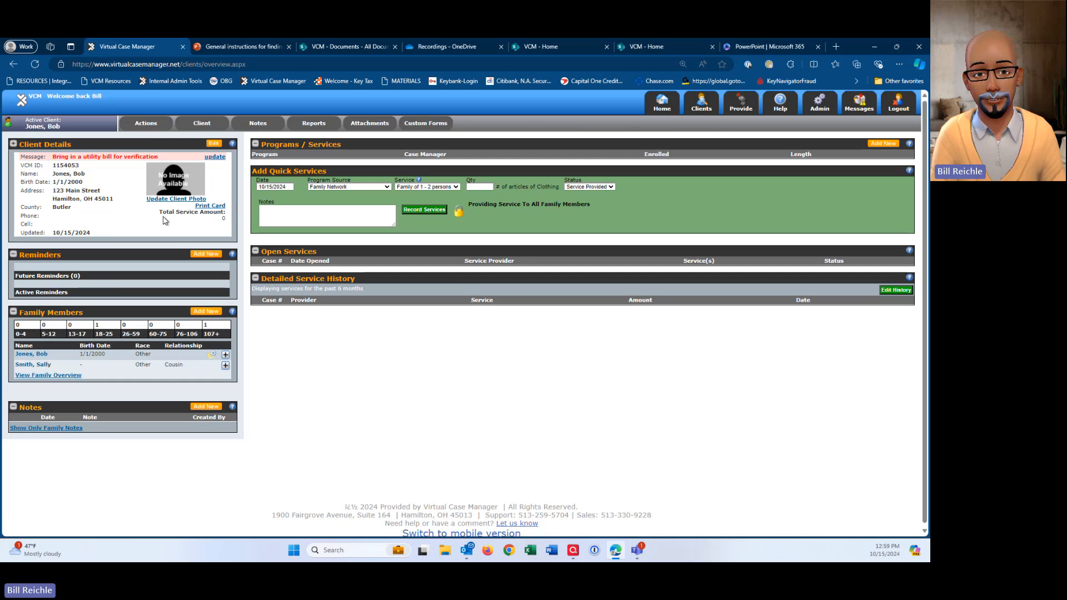
{"action": "left_click", "coordinate": [207, 208]}
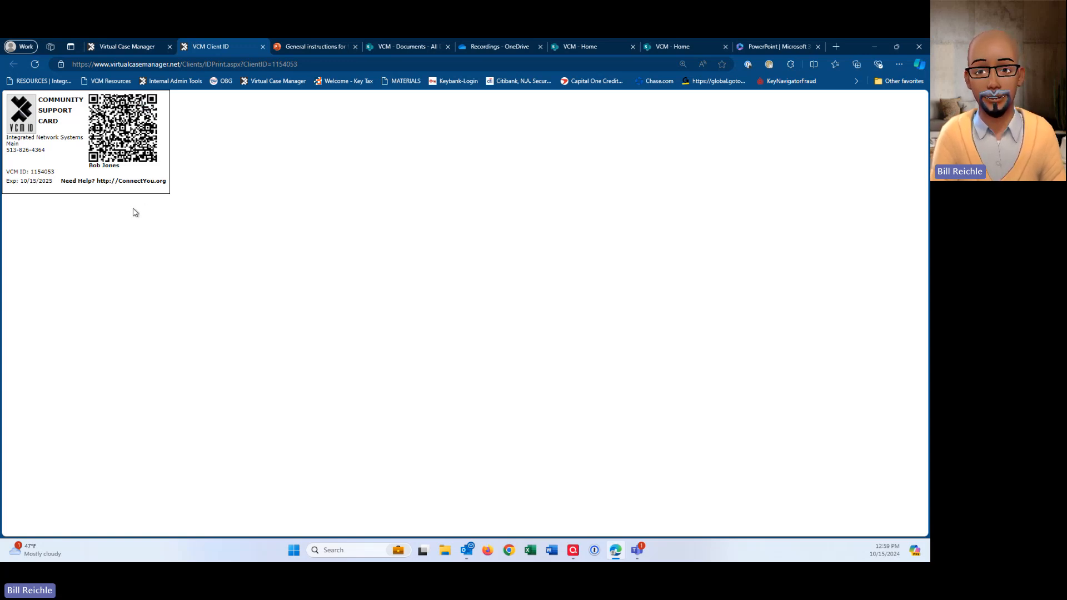
{"action": "left_click", "coordinate": [262, 47]}
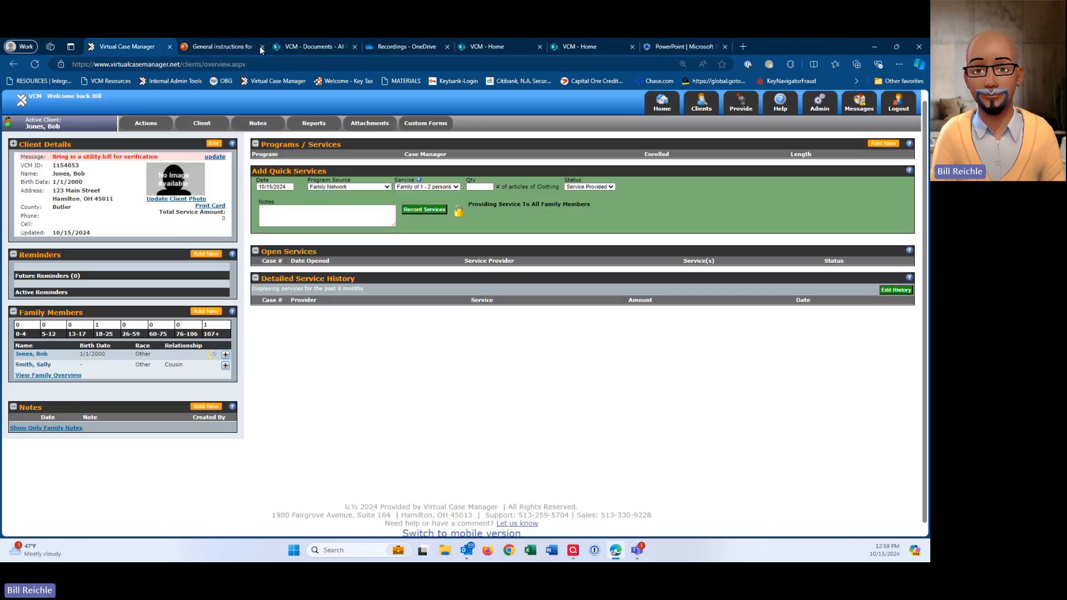
- Open the client edit form and set race to Asian and housing status to Renting
{"action": "left_click", "coordinate": [214, 145]}
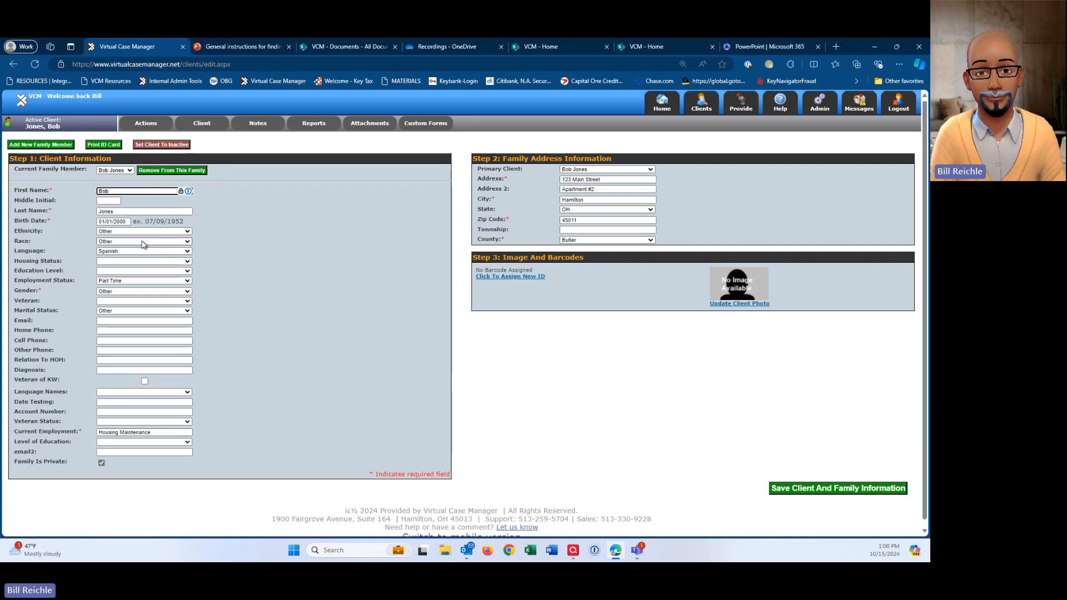
{"action": "left_click", "coordinate": [189, 243]}
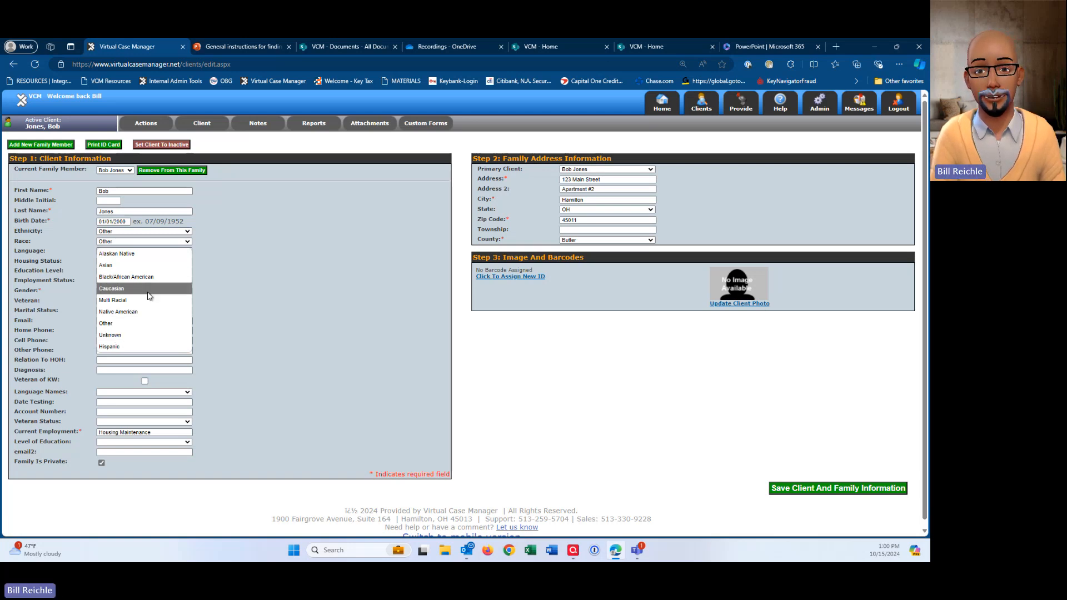
{"action": "left_click", "coordinate": [106, 266]}
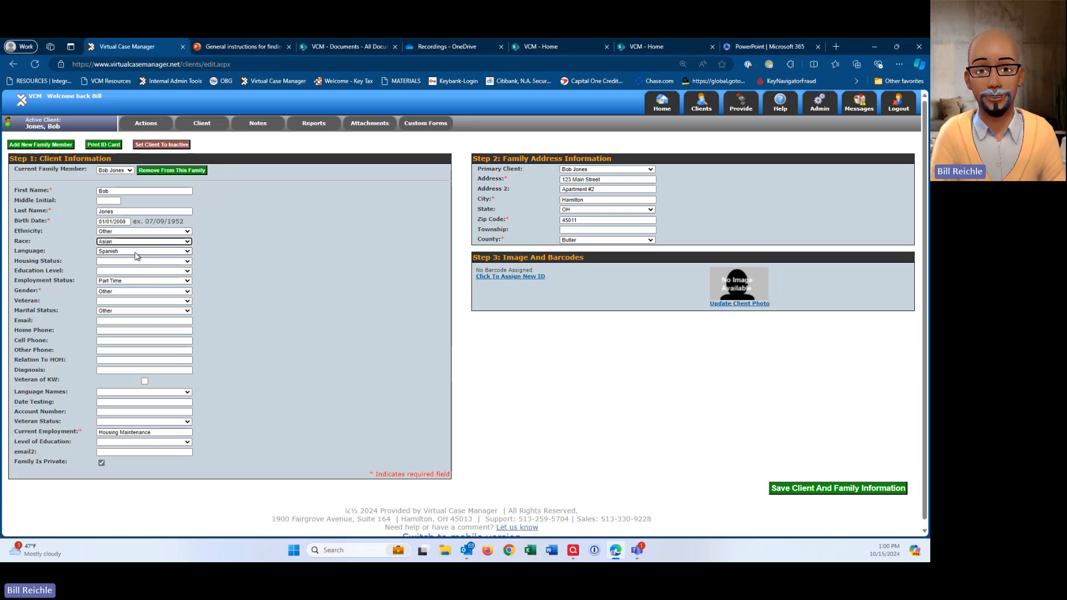
{"action": "left_click", "coordinate": [132, 262]}
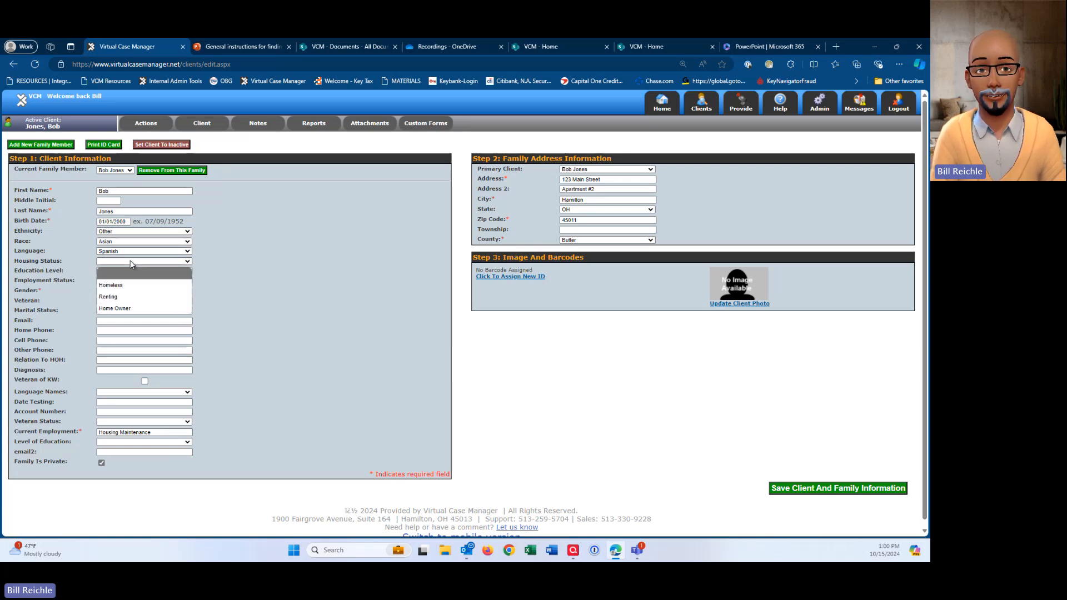
{"action": "left_click", "coordinate": [111, 298]}
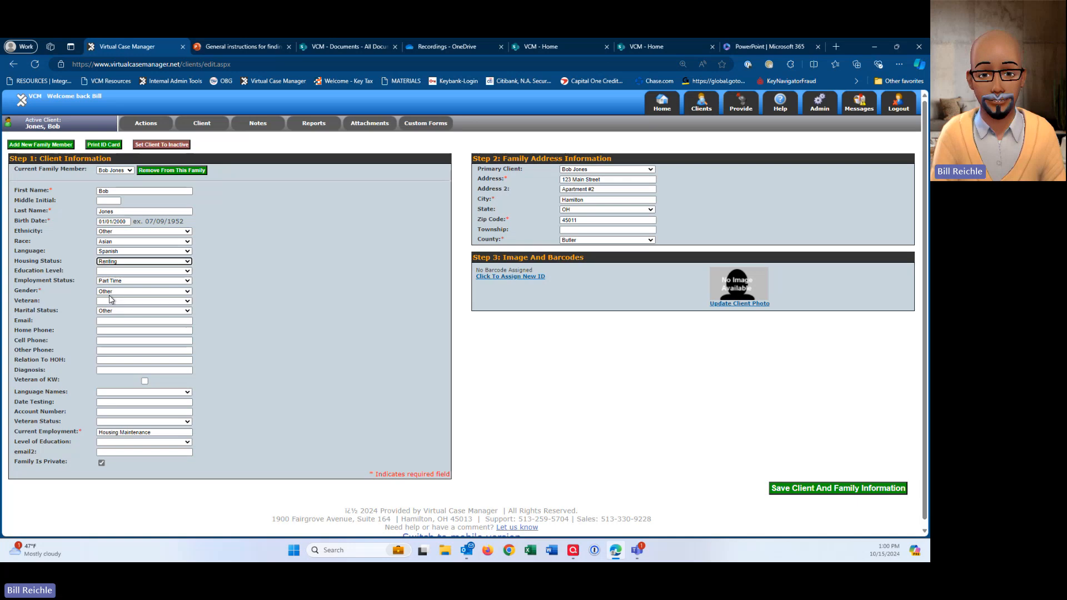
- Enter the client's cell phone number on the edit form
{"action": "left_click", "coordinate": [208, 276]}
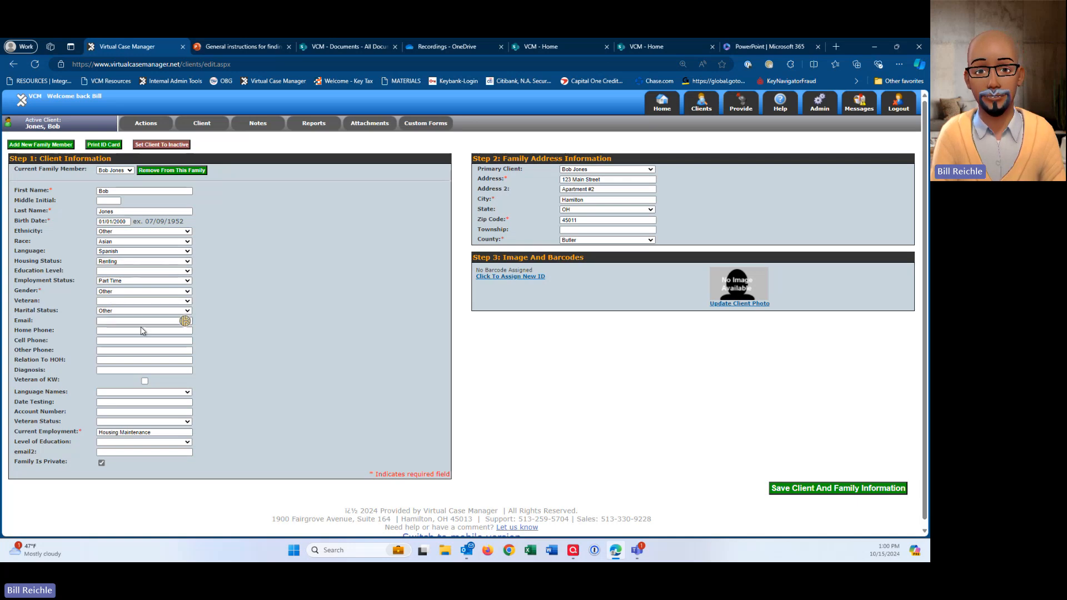
{"action": "left_click", "coordinate": [108, 340]}
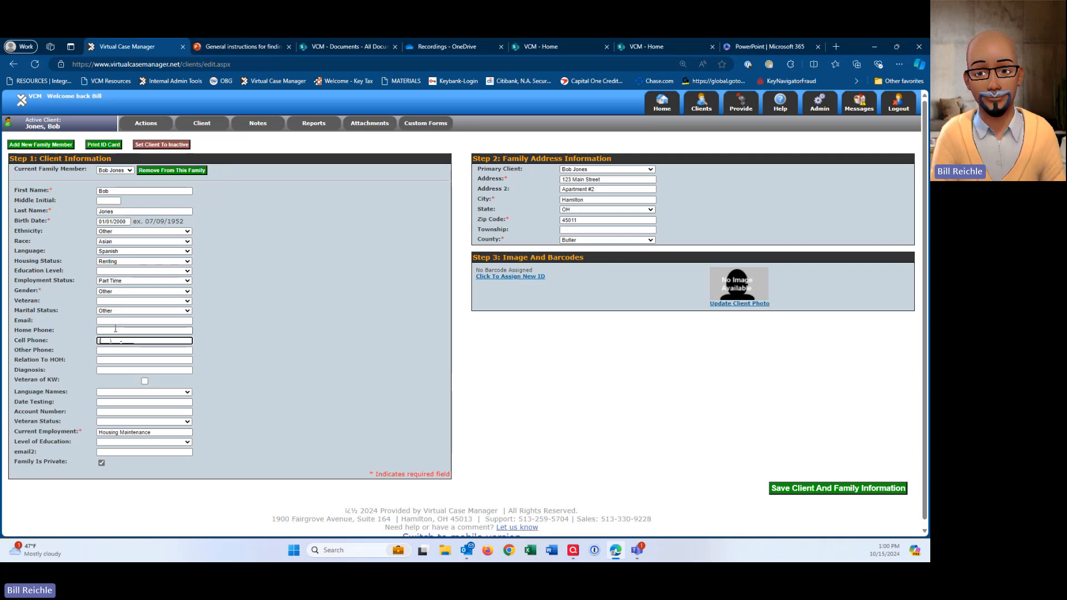
{"action": "type", "text": "222)333-"}
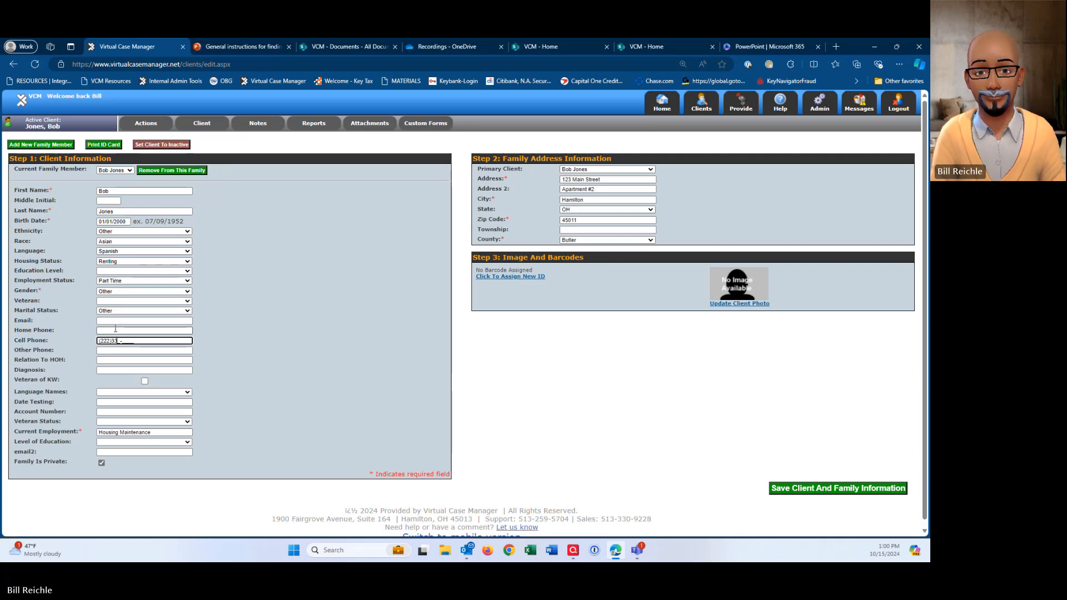
{"action": "type", "text": "5"}
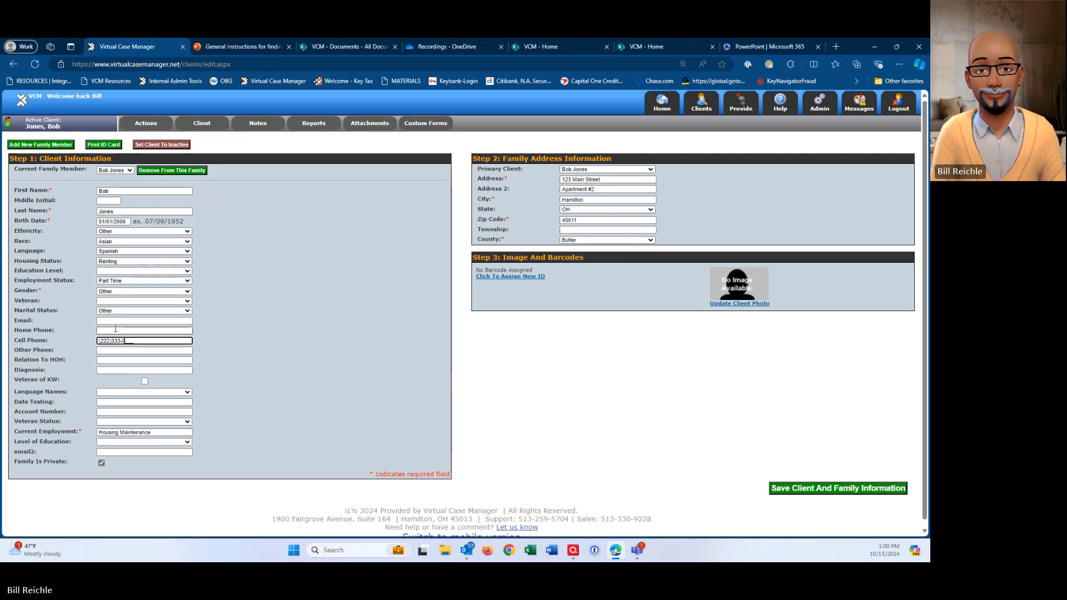
{"action": "type", "text": "555"}
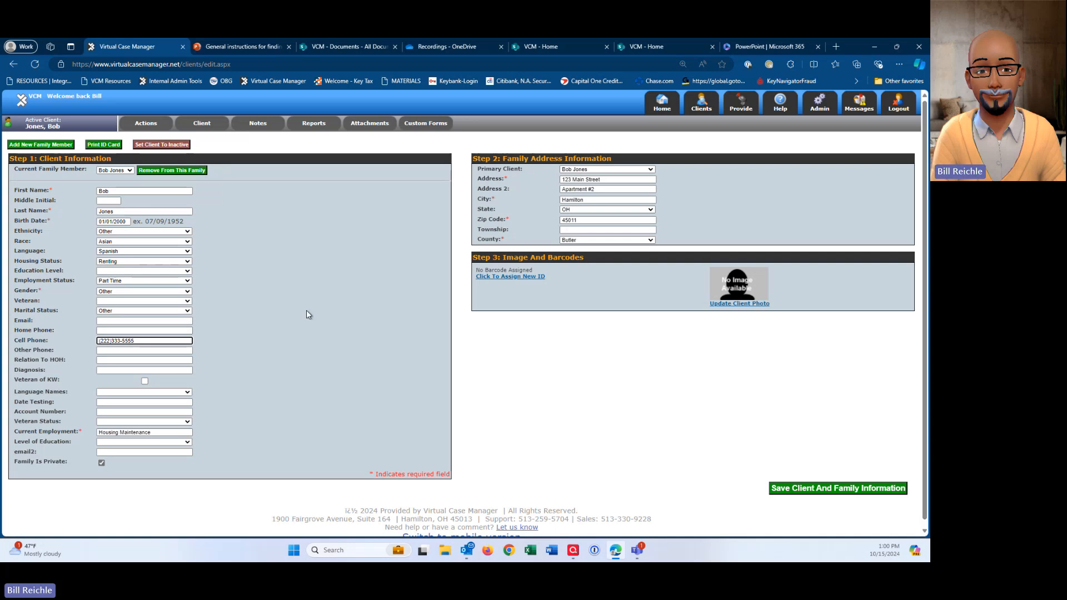
{"action": "left_click", "coordinate": [309, 314]}
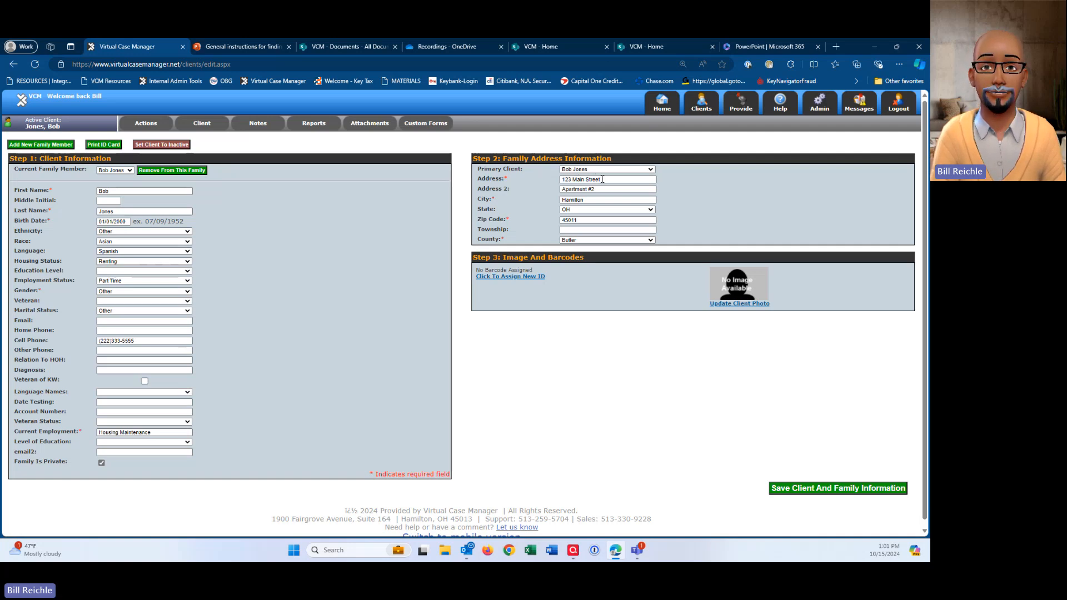
- Replace the client's street address with the new address and save the record
{"action": "left_click_drag", "start_coordinate": [602, 178], "coordinate": [545, 184]}
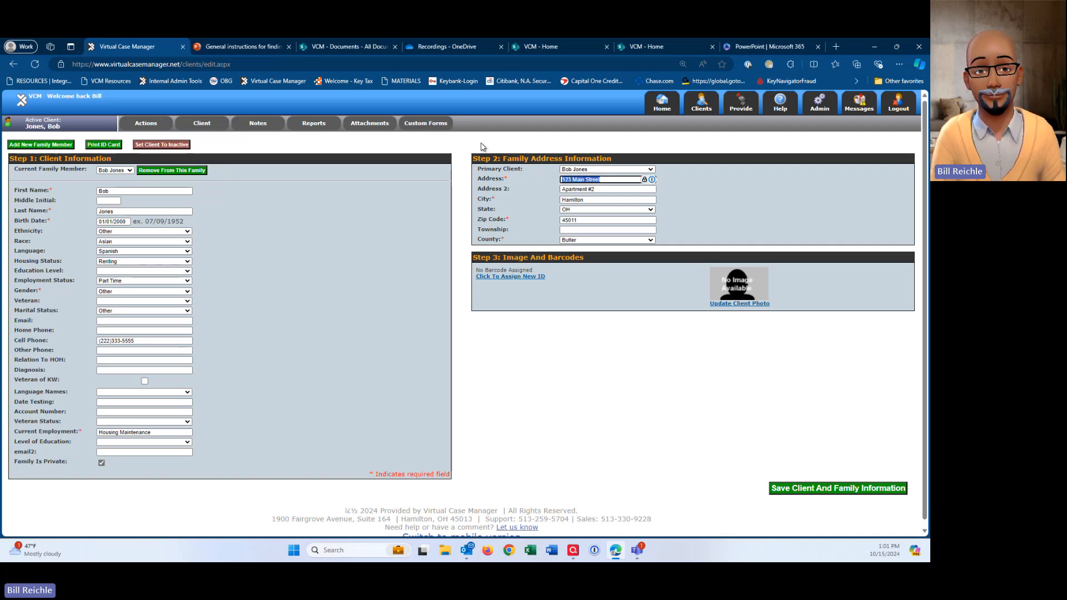
{"action": "type", "text": "785 H"}
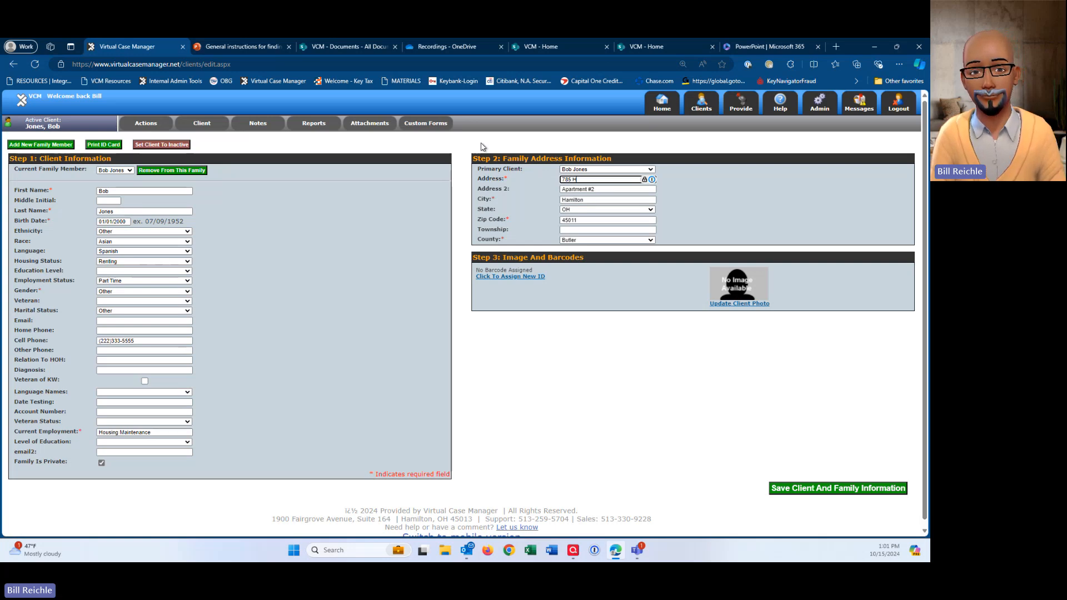
{"action": "type", "text": "igh St"}
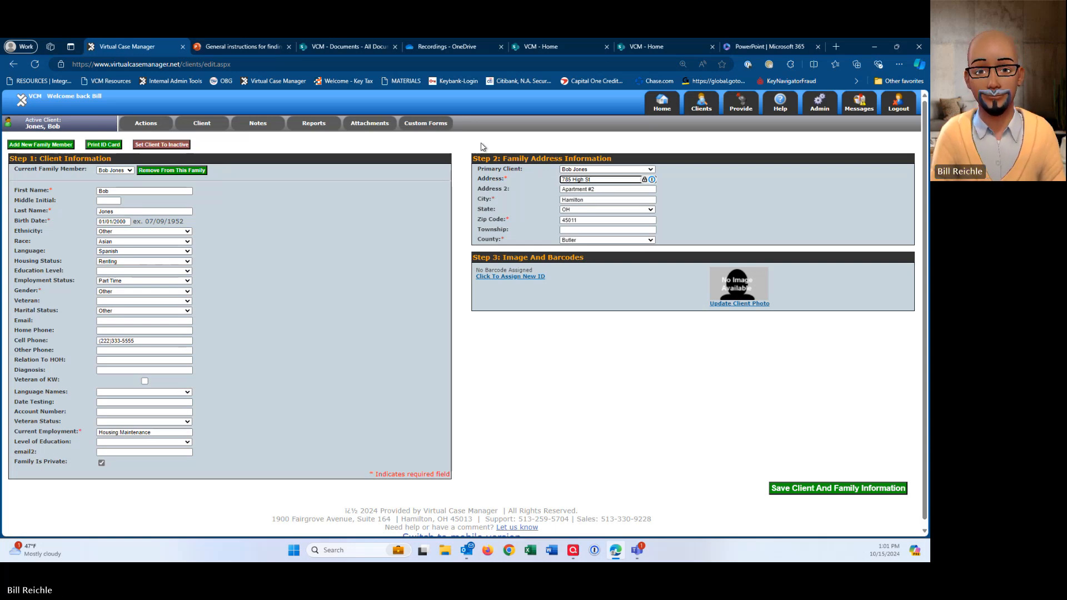
{"action": "type", "text": "reet"}
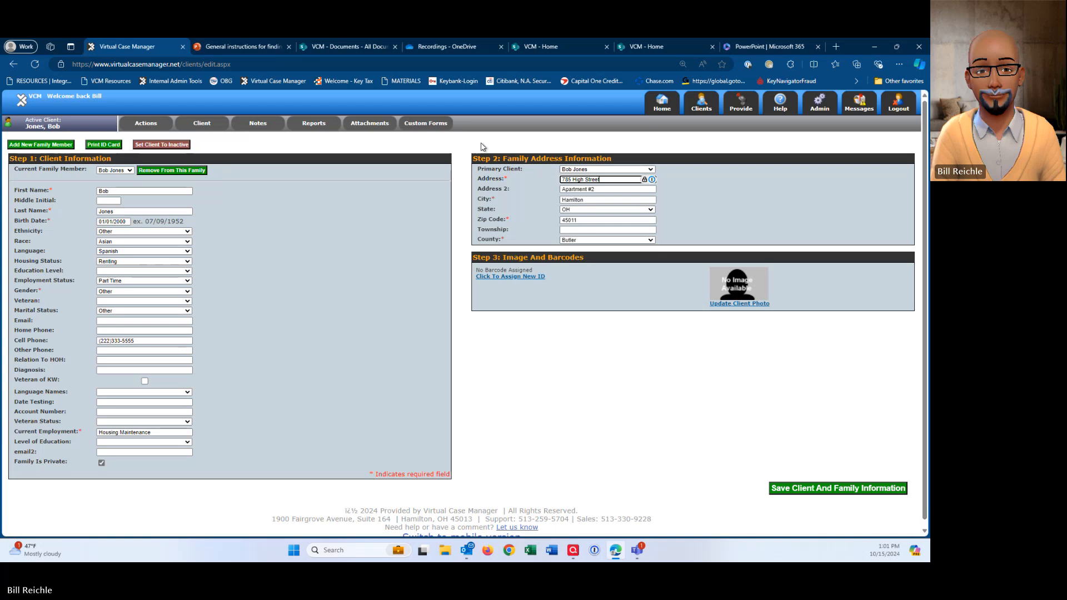
{"action": "left_click", "coordinate": [598, 193]}
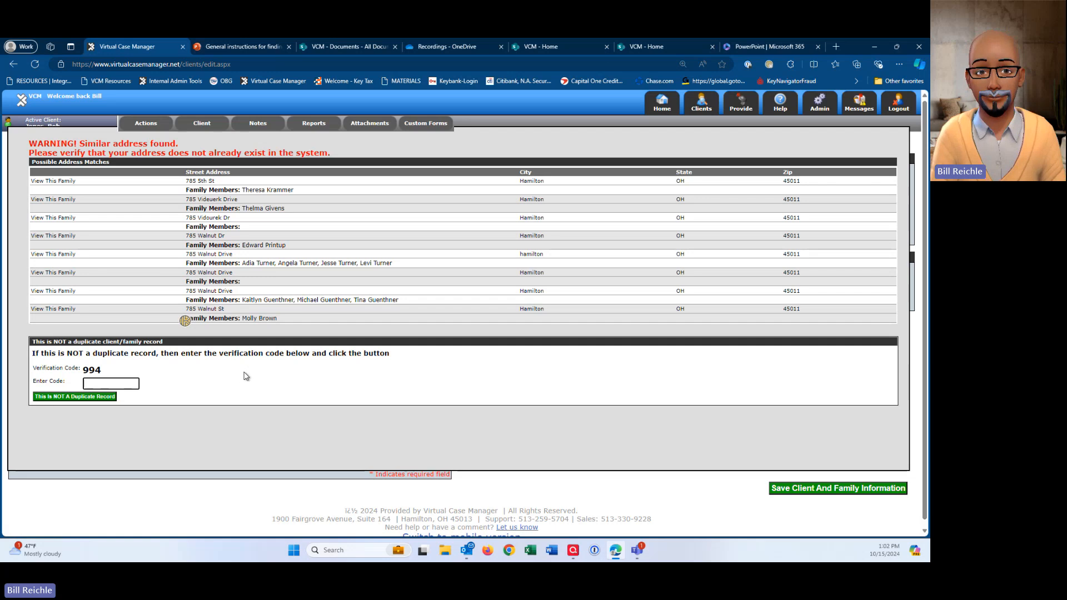
- Enter the verification code, mark the record as not a duplicate, and save it
{"action": "type", "text": "99"}
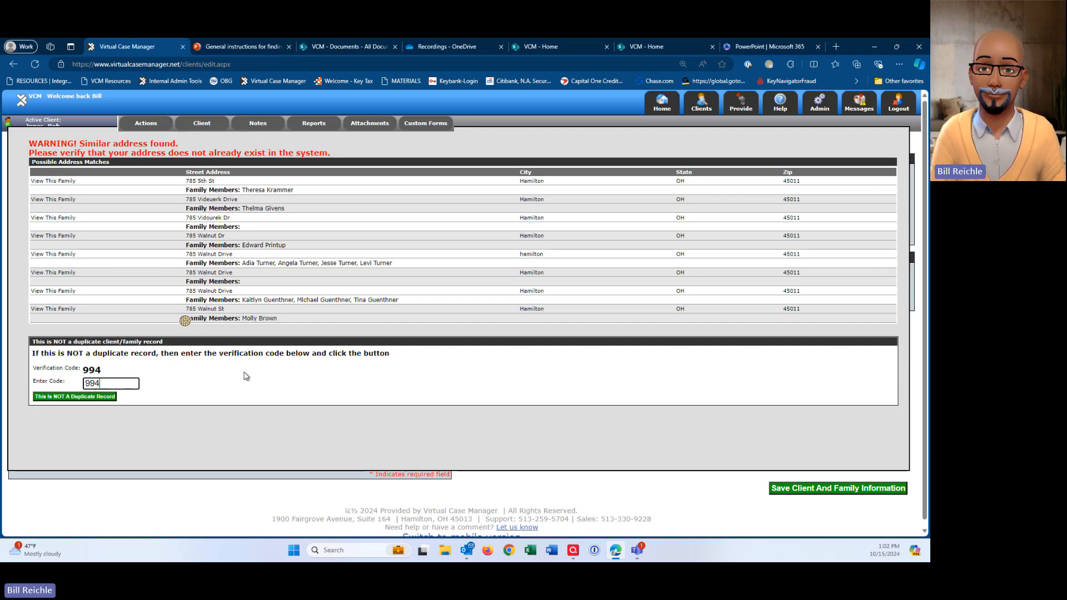
{"action": "type", "text": "4"}
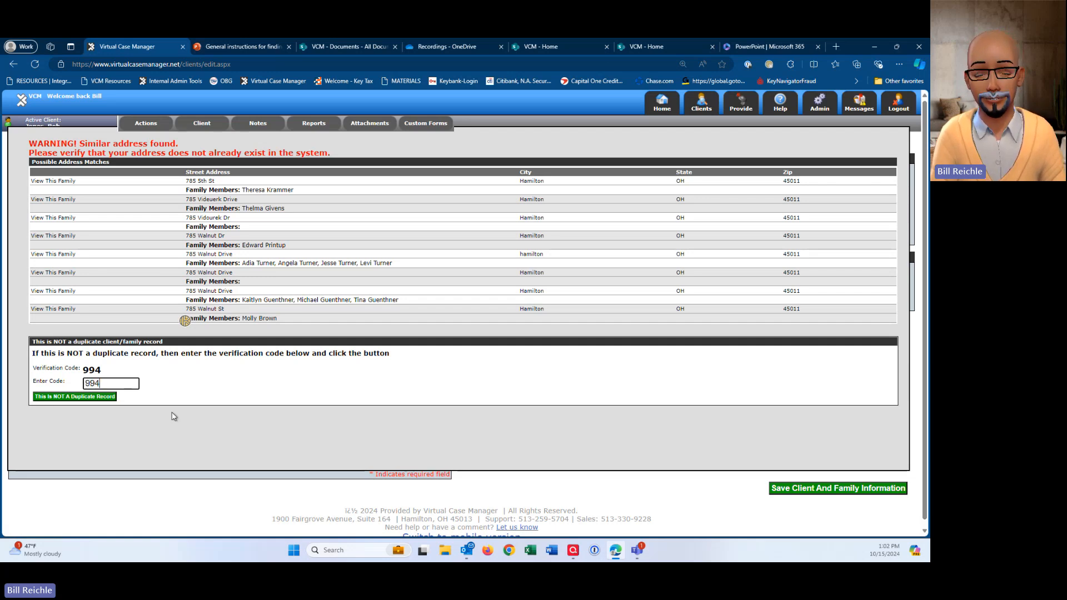
{"action": "left_click", "coordinate": [72, 397]}
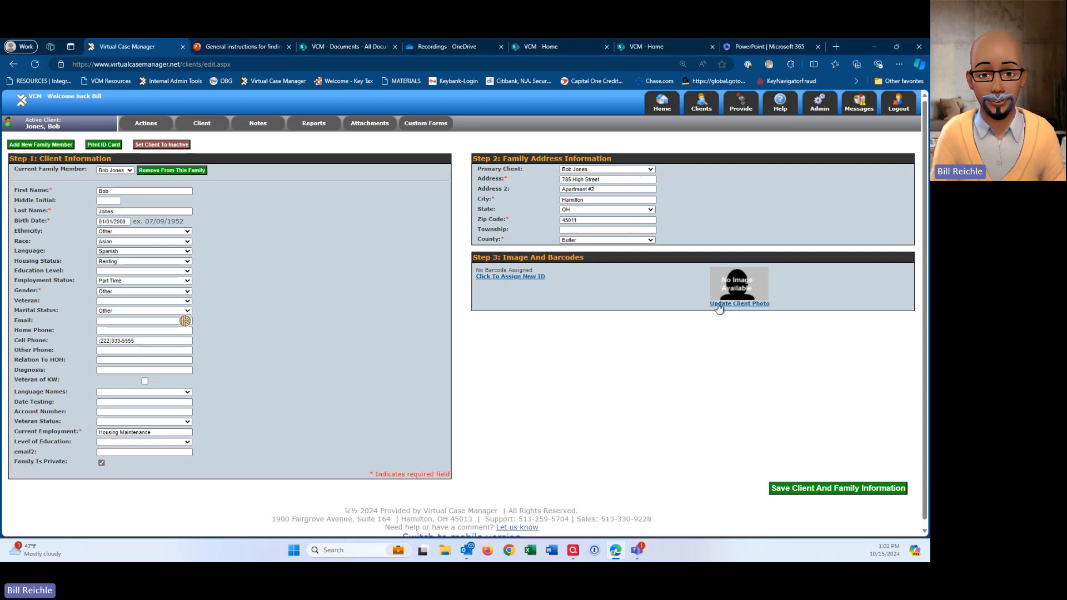
{"action": "left_click", "coordinate": [838, 489]}
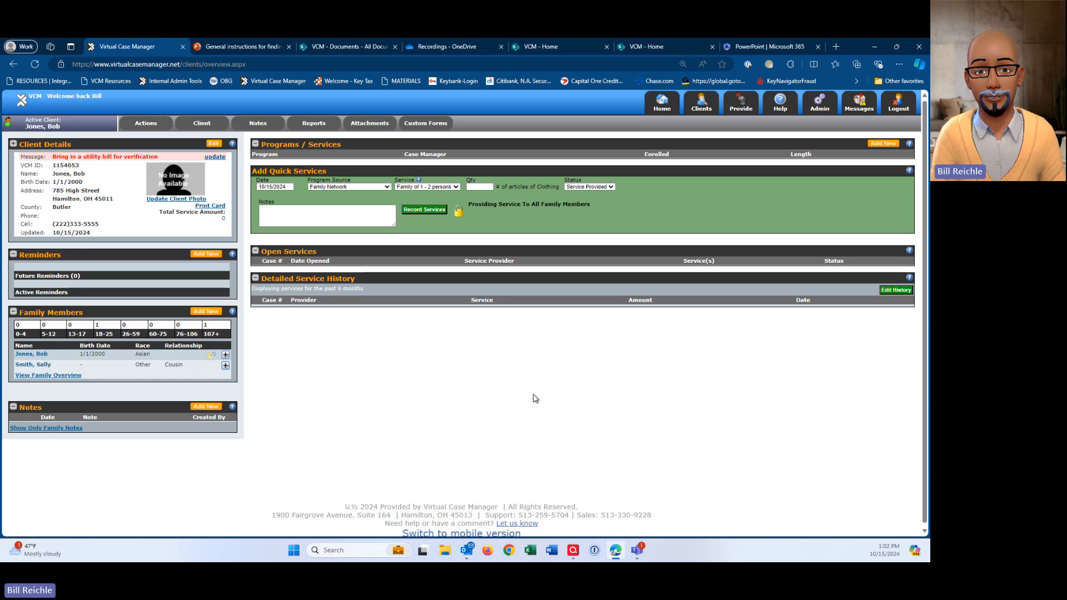
- Start the PowerPoint slide show from slide 17 about client information
{"action": "left_click", "coordinate": [238, 46]}
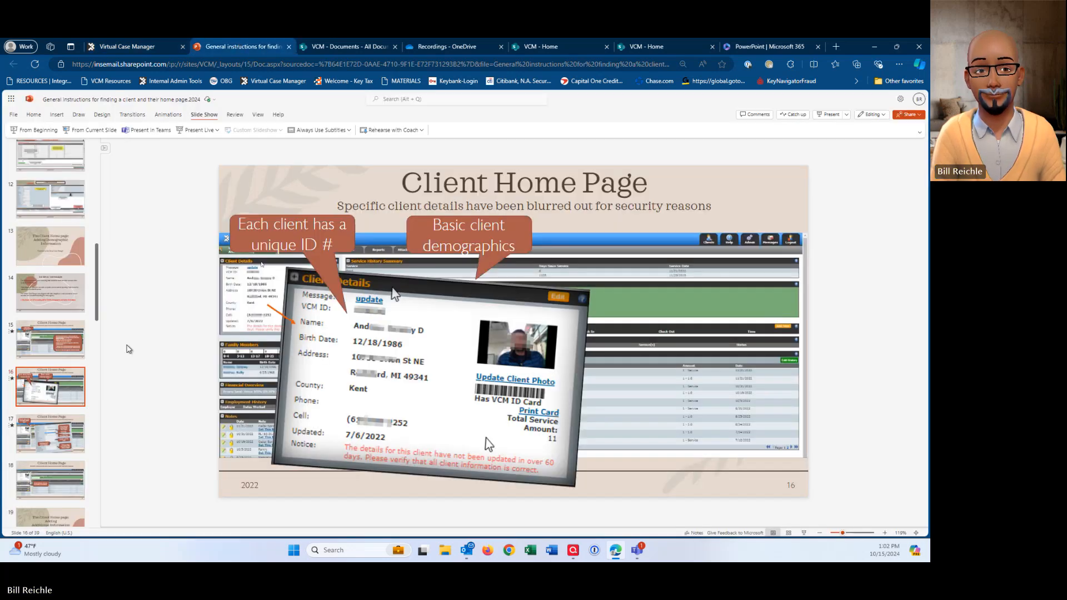
{"action": "left_click", "coordinate": [48, 435]}
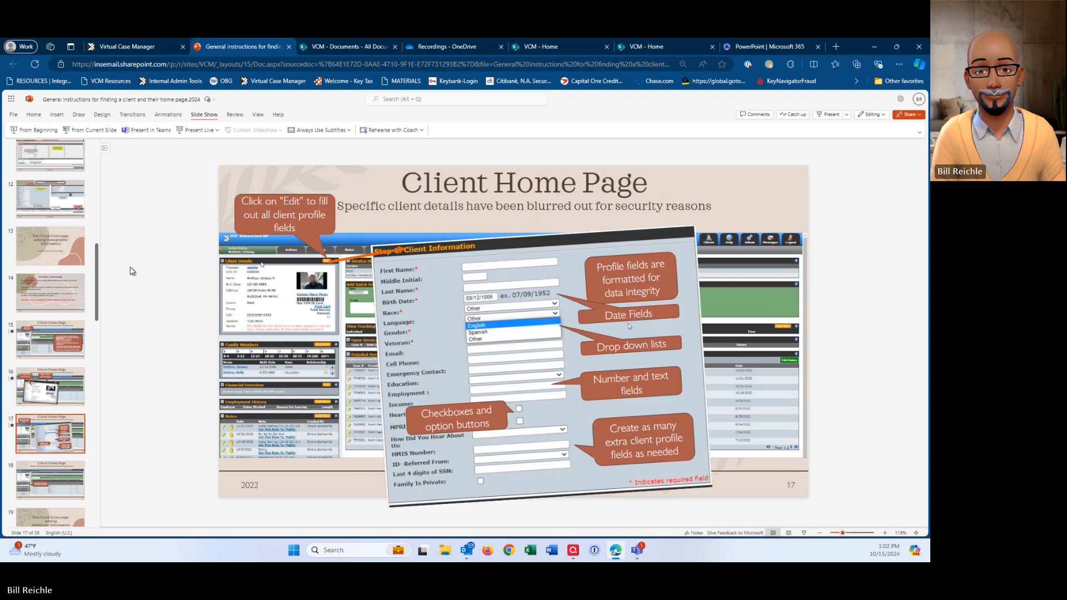
{"action": "left_click", "coordinate": [101, 133]}
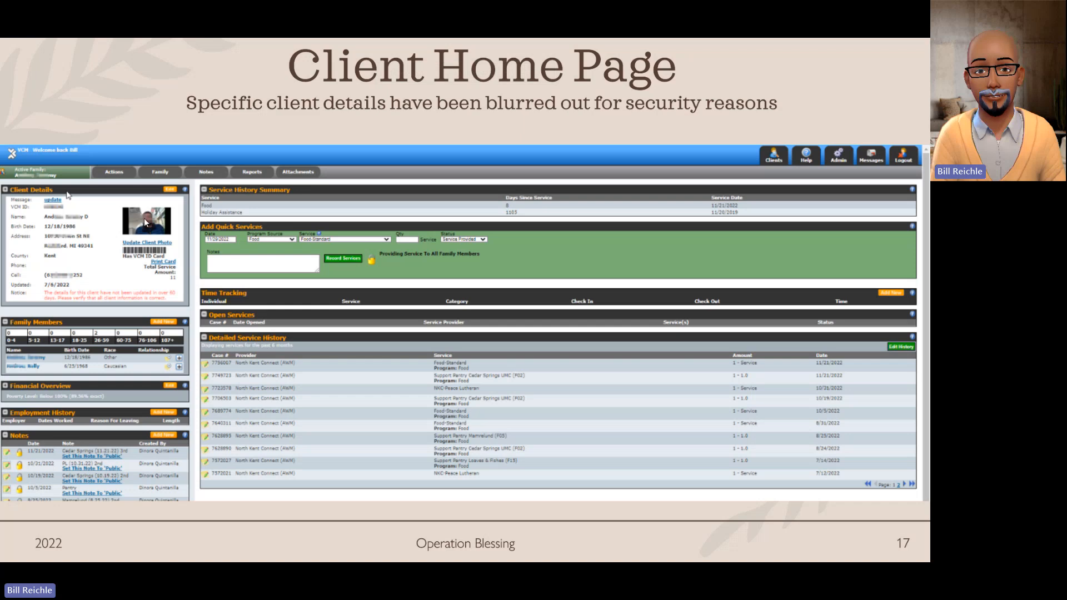
- Reveal the profile, form screenshot, data integrity, Date Fields and Drop down lists callouts
{"action": "left_click", "coordinate": [105, 223]}
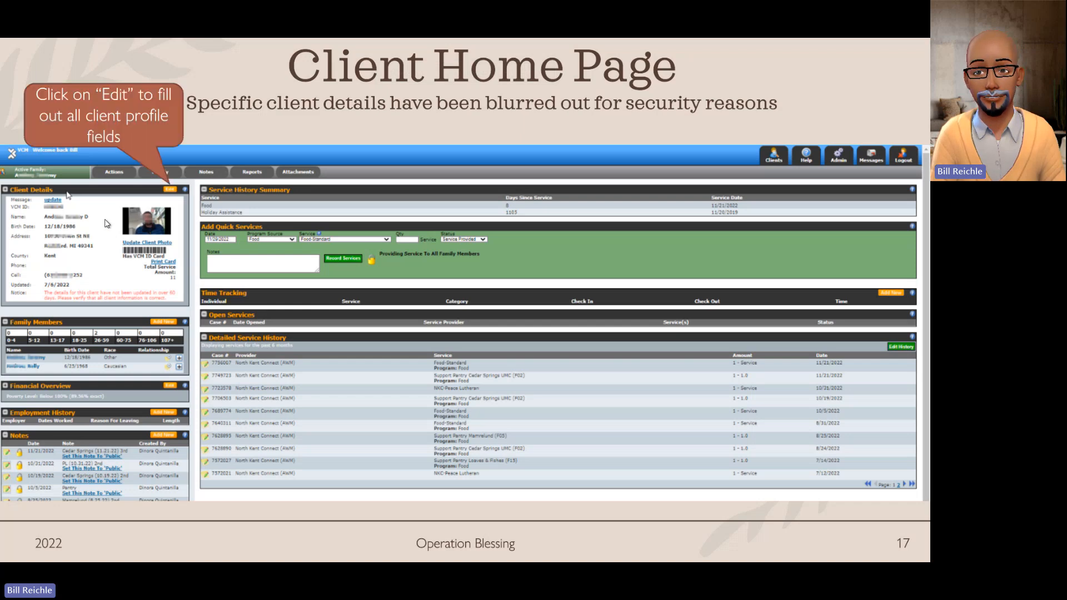
{"action": "left_click", "coordinate": [107, 224]}
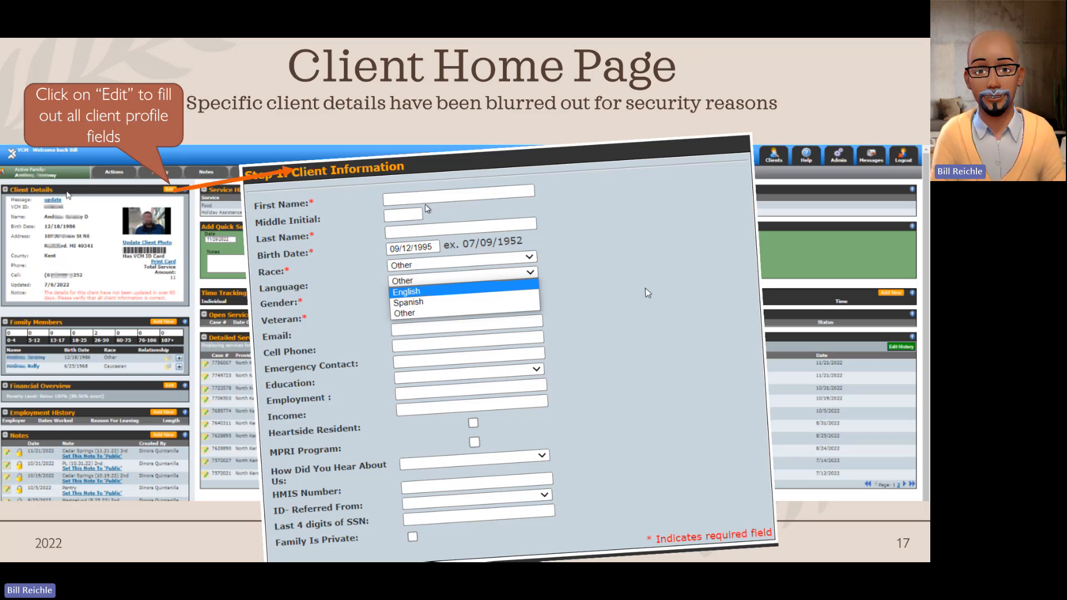
{"action": "left_click", "coordinate": [440, 210]}
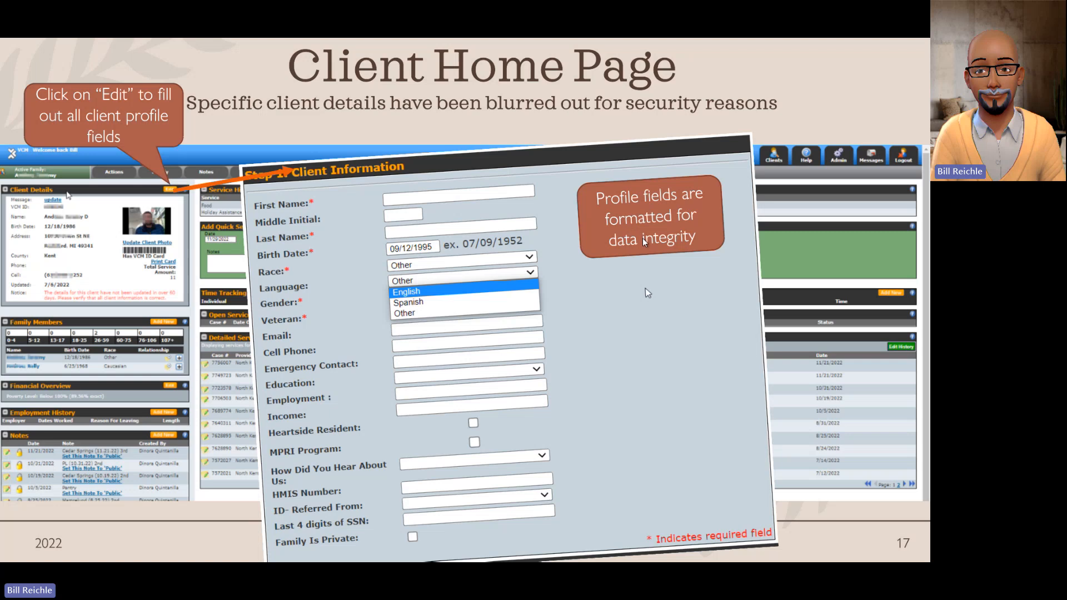
{"action": "left_click", "coordinate": [594, 295]}
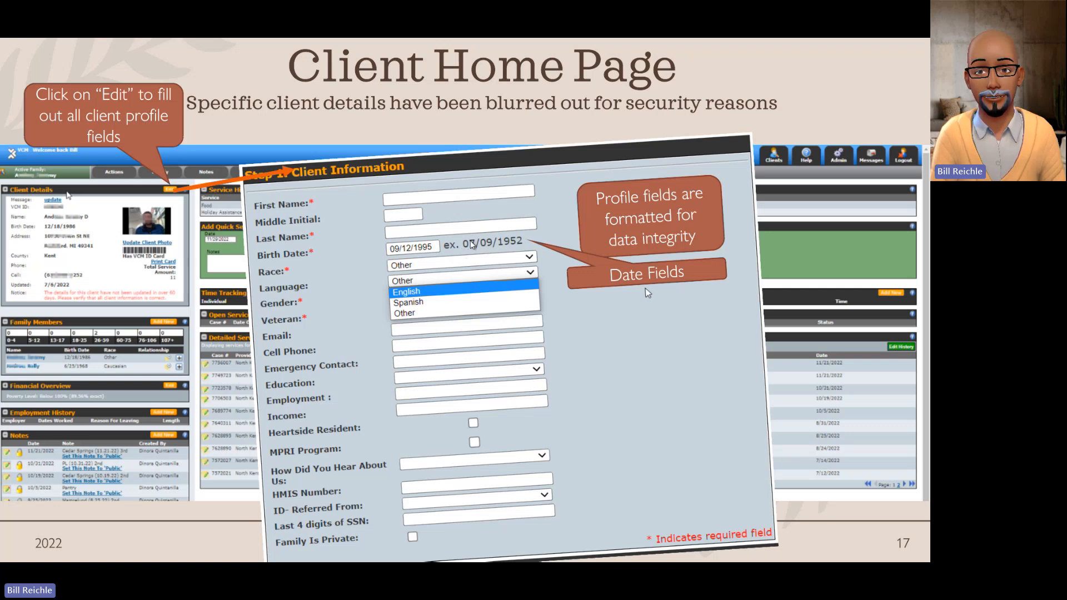
{"action": "left_click", "coordinate": [509, 247]}
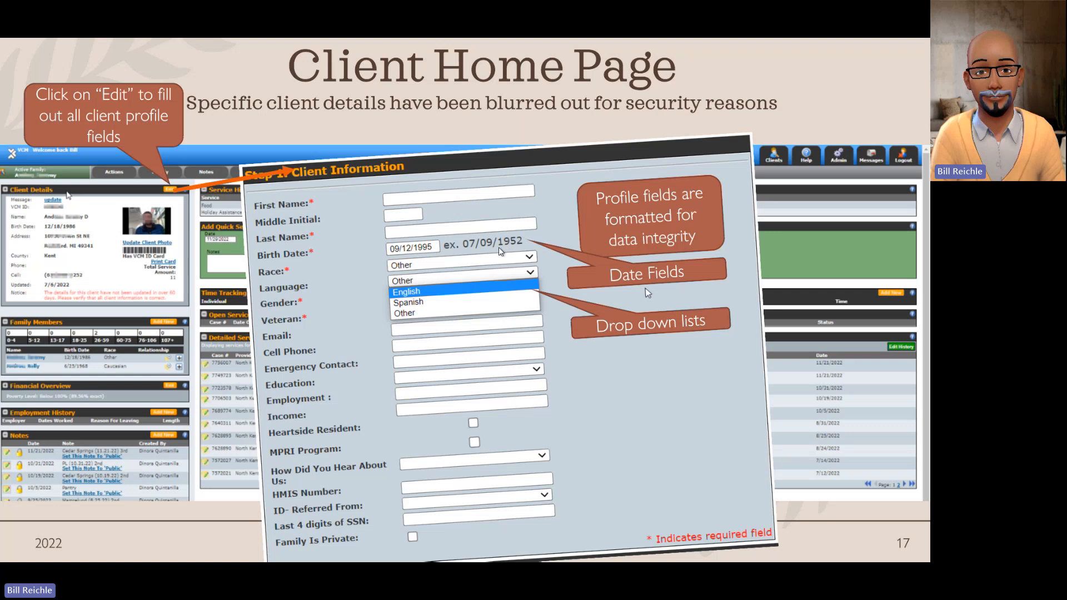